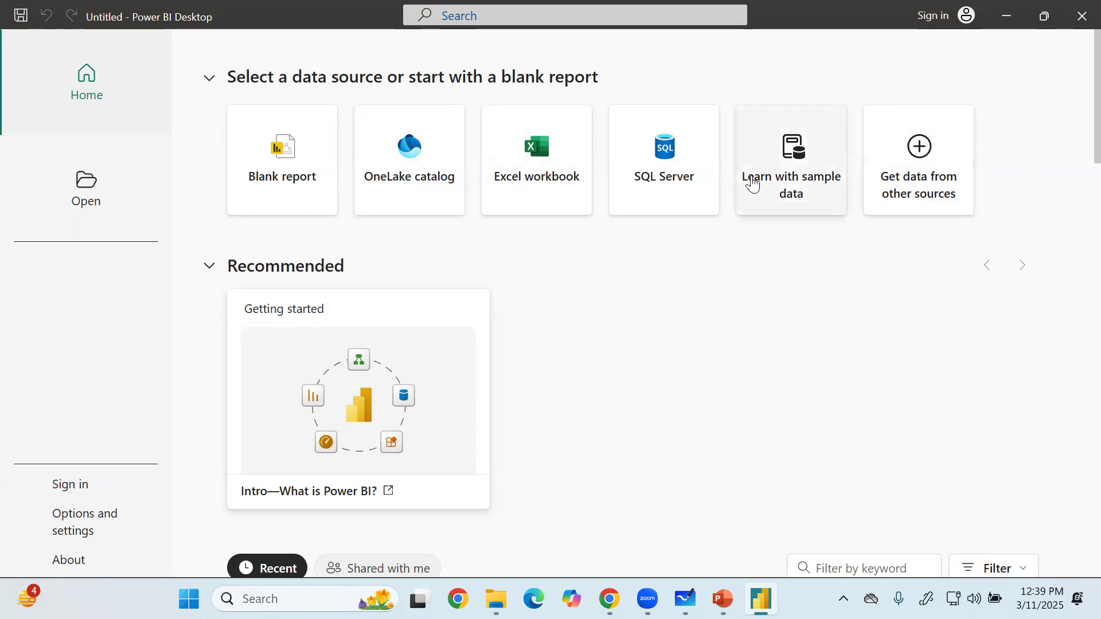
- Review the recent report files on the start screen, marking several entries with the annotation pen
scroll(562, 410, "down", 10)
scroll(597, 494, "down", 5)
scroll(634, 465, "up", 15)
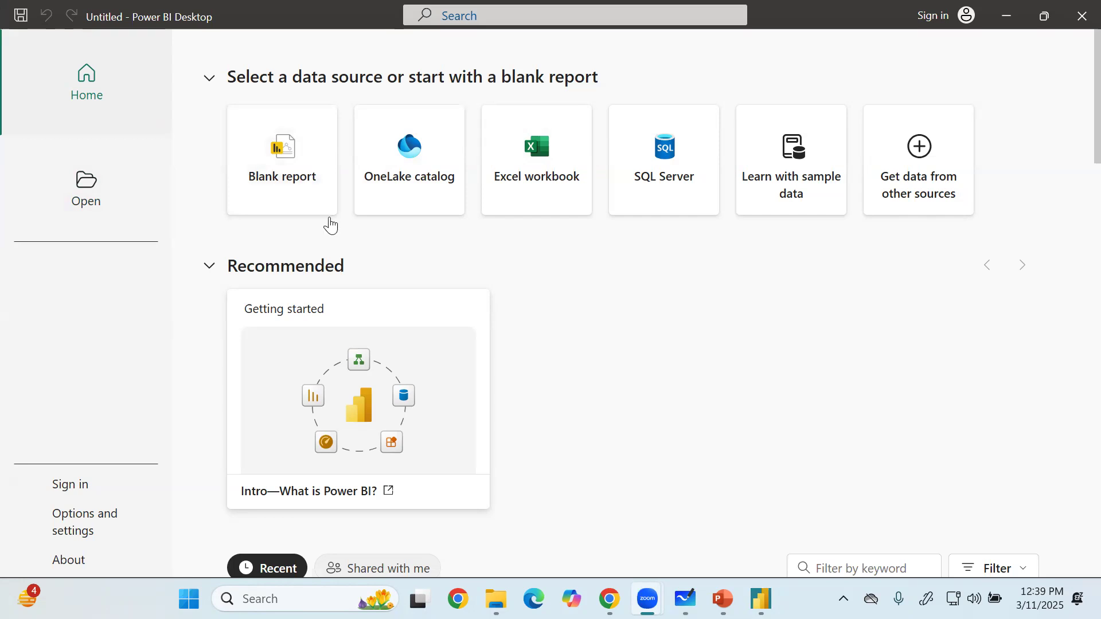
scroll(331, 225, "down", 5)
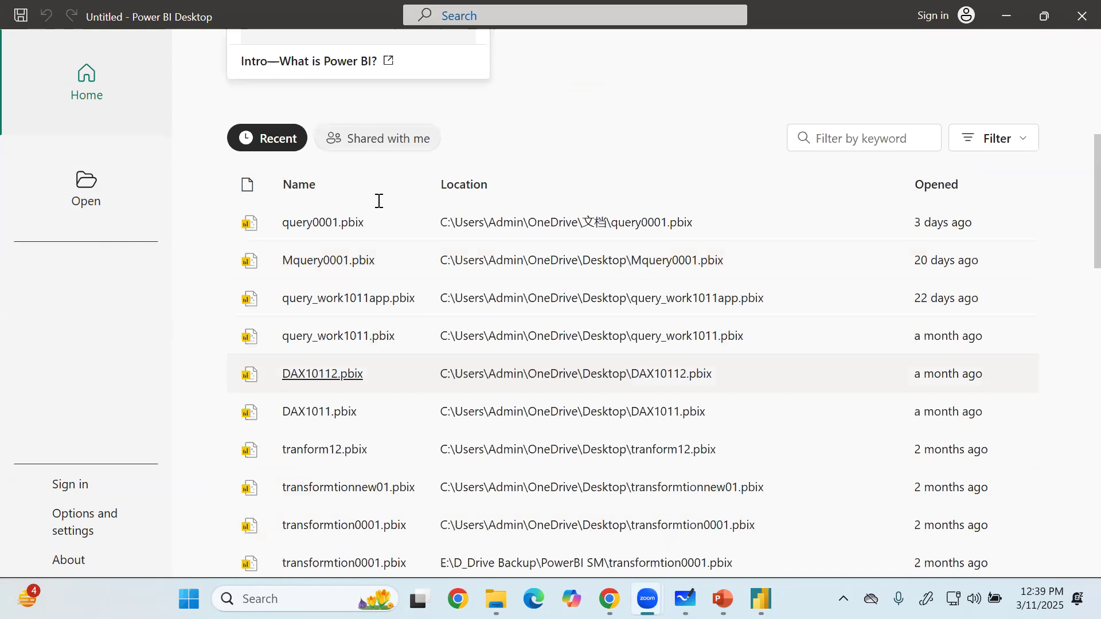
mouse_move(283, 208)
left_mouse_down()
mouse_move(195, 193)
mouse_move(201, 609)
mouse_move(1055, 597)
mouse_move(777, 157)
left_mouse_up()
mouse_move(635, 168)
left_mouse_down()
mouse_move(255, 189)
mouse_move(352, 222)
left_mouse_up()
left_click_drag(314, 279, 367, 277)
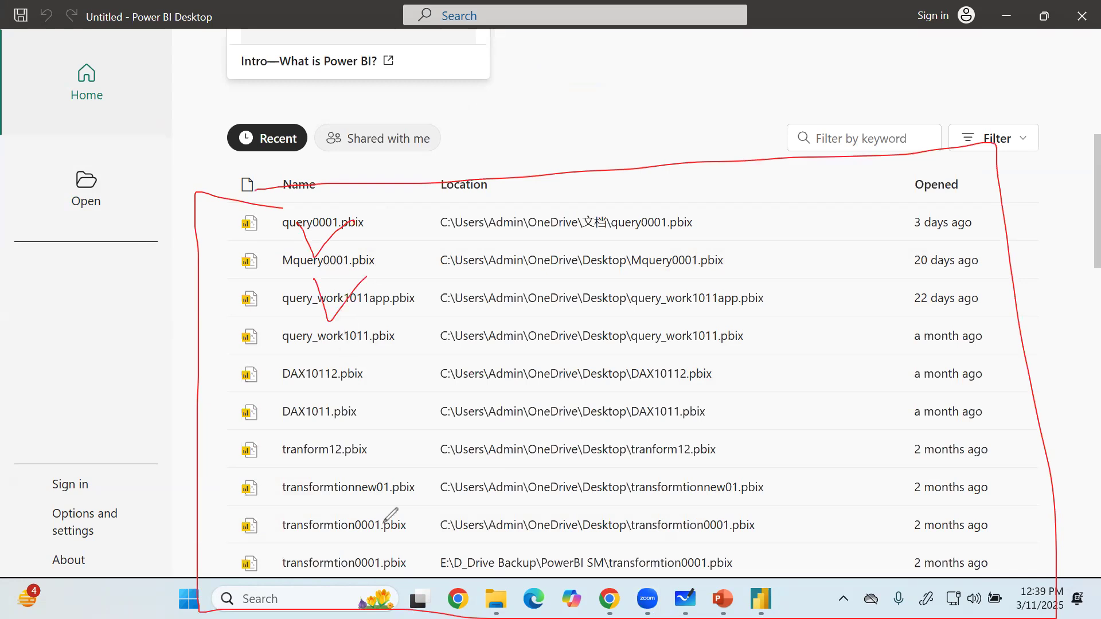
left_click_drag(362, 514, 399, 525)
left_click_drag(343, 359, 383, 369)
left_click_drag(354, 436, 379, 451)
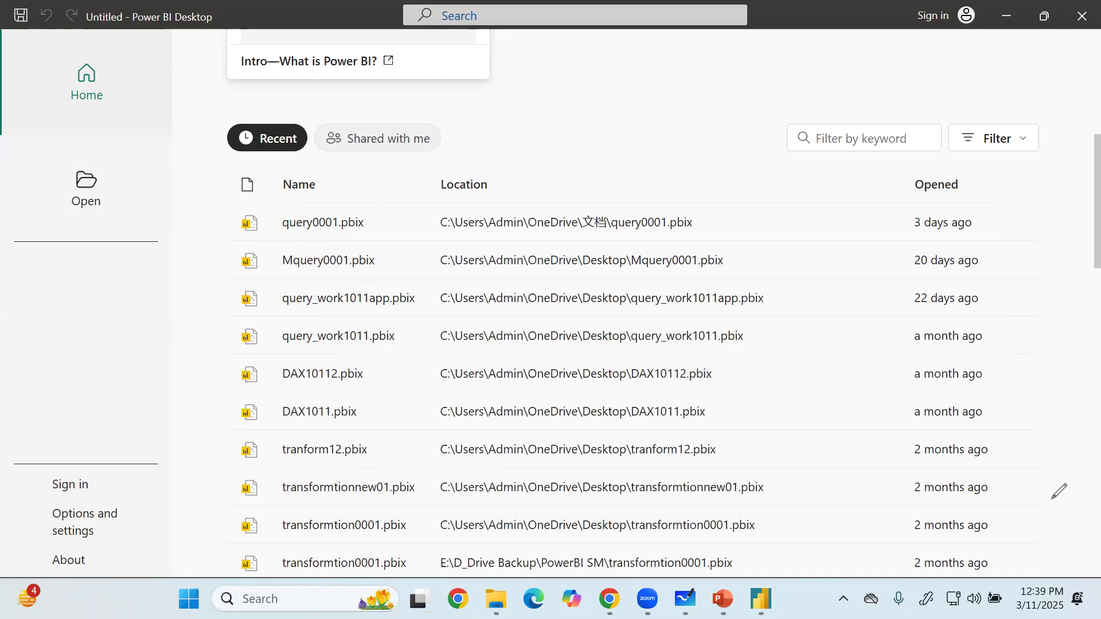
scroll(215, 269, "up", 5)
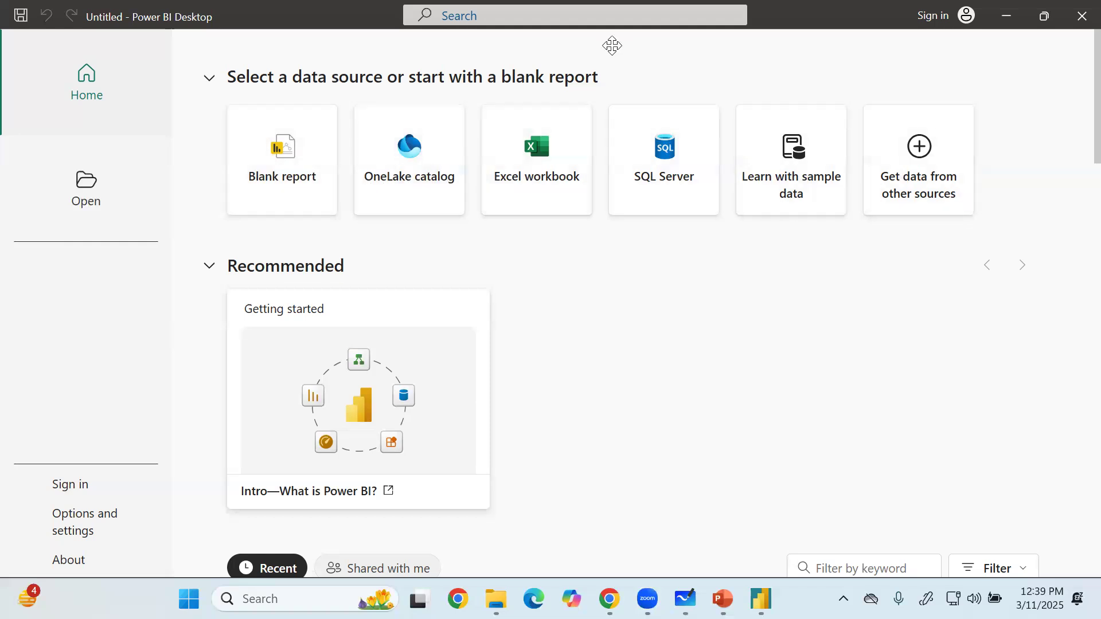
- Check the installed version in the About information, highlighting the version line, and close the dialog
mouse_move(423, 48)
left_mouse_down()
mouse_move(162, 50)
mouse_move(811, 271)
mouse_move(948, 216)
mouse_move(716, 90)
mouse_move(275, 74)
mouse_move(267, 56)
left_mouse_up()
left_click(69, 565)
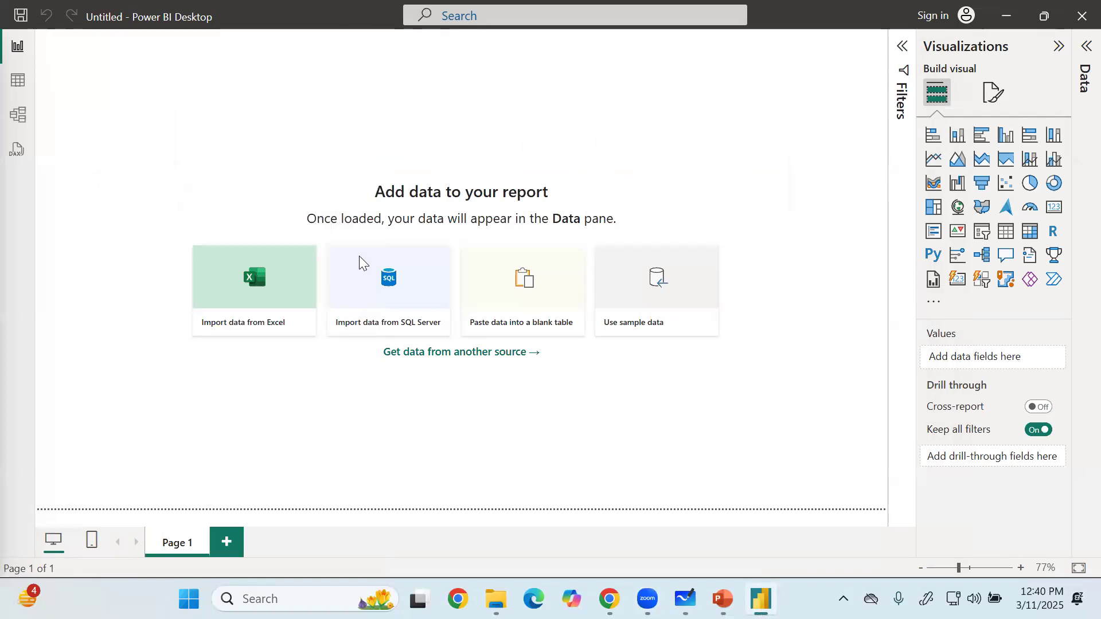
left_click_drag(518, 240, 242, 270)
left_click(313, 255)
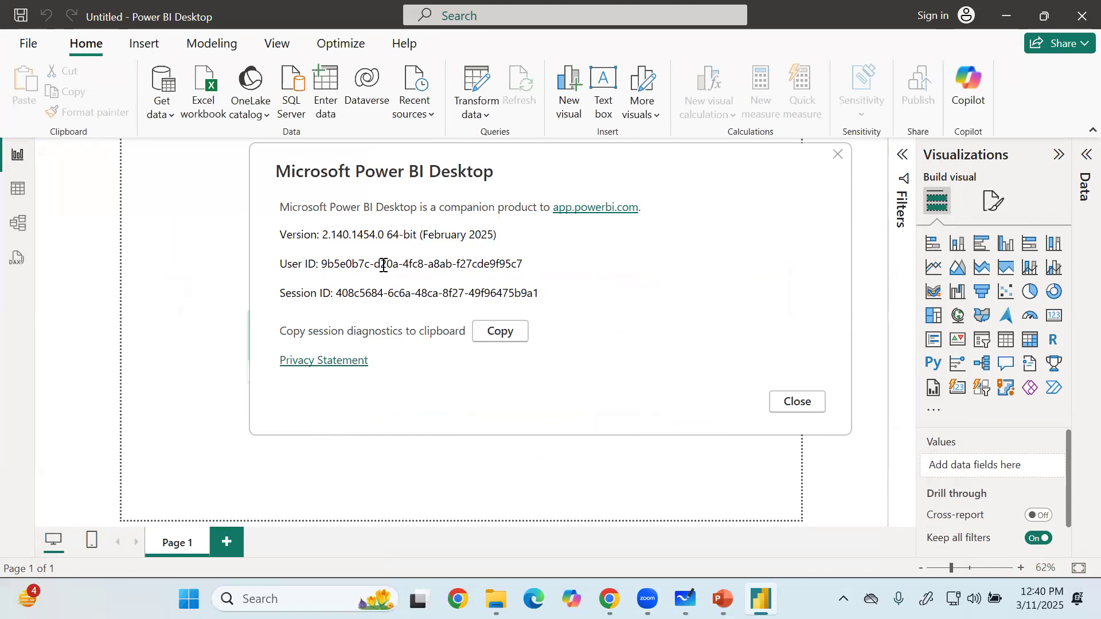
left_click_drag(505, 239, 277, 292)
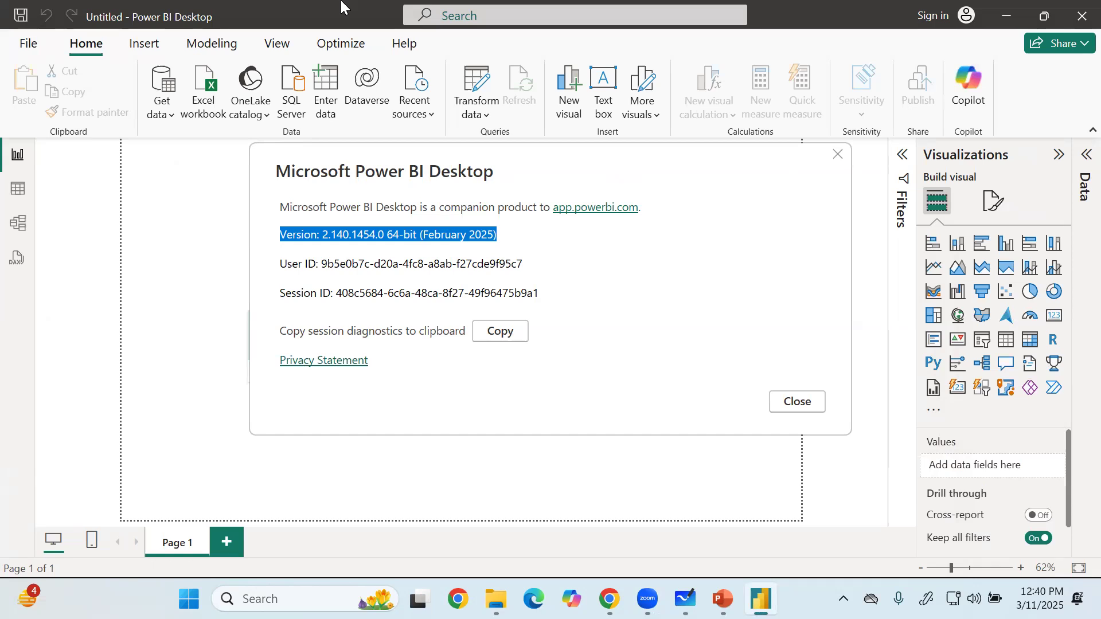
left_click(812, 411)
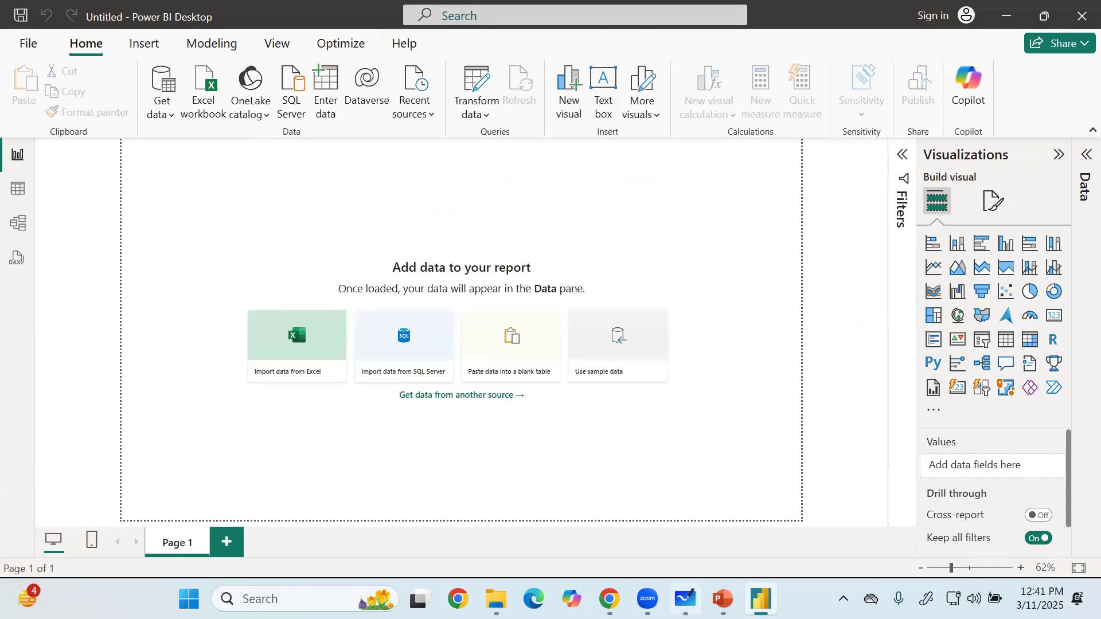
- Examine the ribbon's command categories, marking File, Home, Insert, Modeling, View and Optimize with the annotation pen
mouse_move(163, 27)
left_mouse_down()
mouse_move(8, 37)
mouse_move(6, 116)
mouse_move(742, 151)
left_mouse_up()
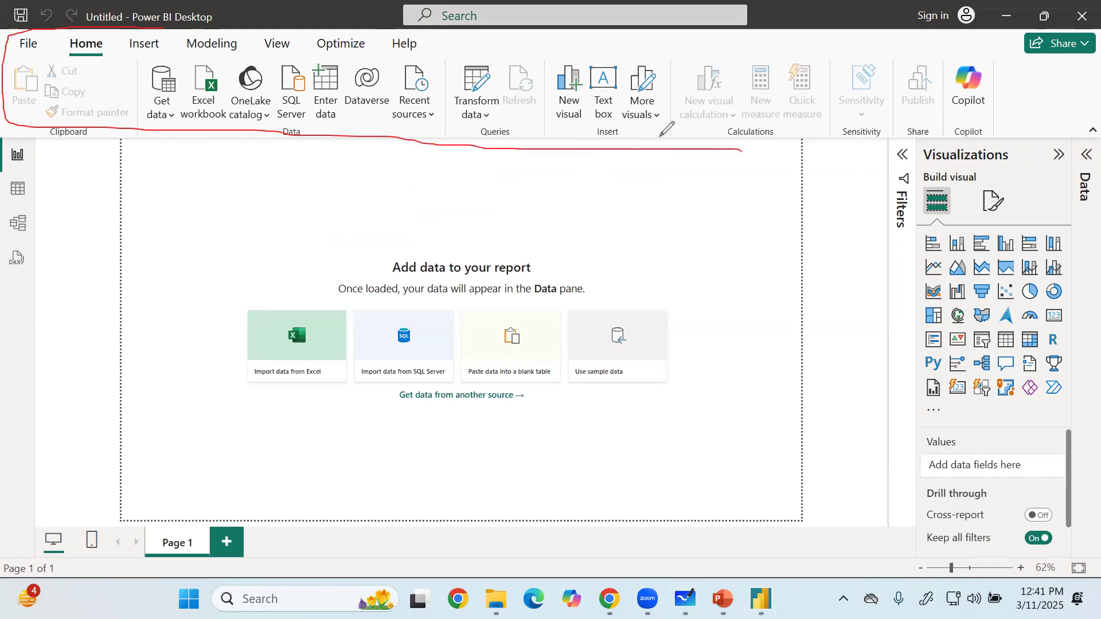
mouse_move(49, 19)
left_mouse_down()
mouse_move(16, 63)
mouse_move(195, 56)
left_mouse_up()
left_click_drag(328, 57, 369, 45)
left_click_drag(257, 51, 277, 47)
left_click_drag(204, 55, 214, 47)
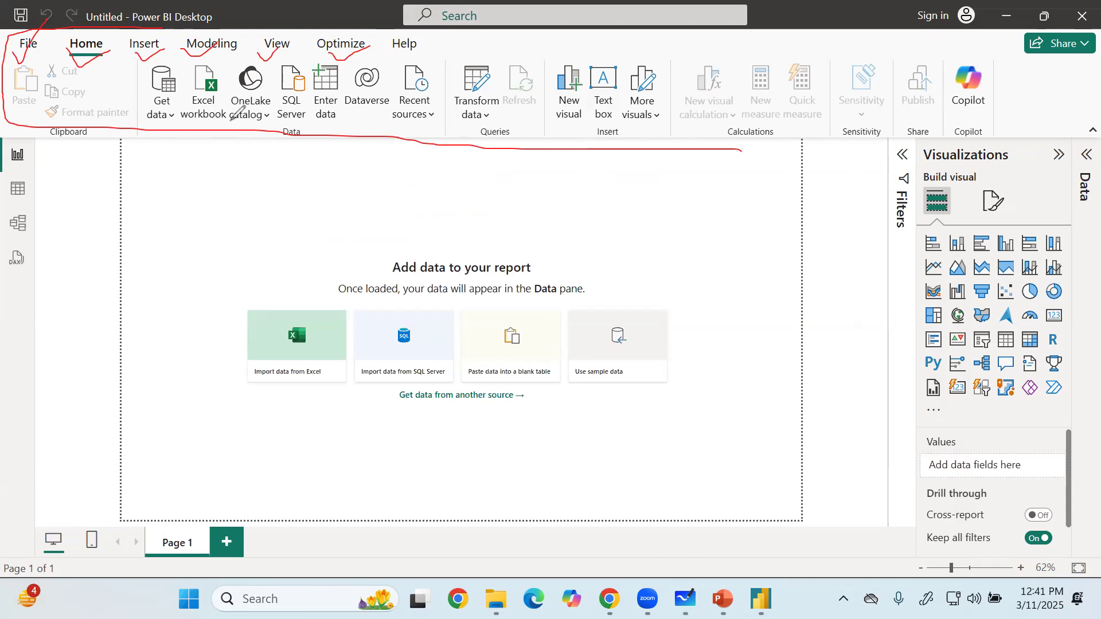
left_click(205, 116)
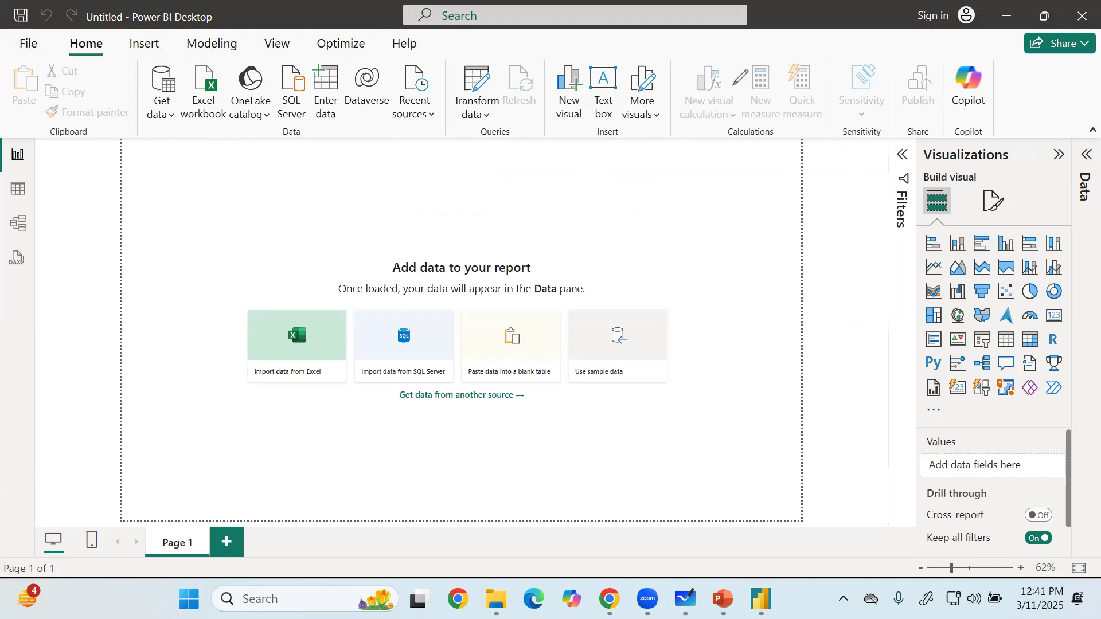
- Review the common data sources and the full Get Data connector list, and close it without connecting
left_click(160, 110)
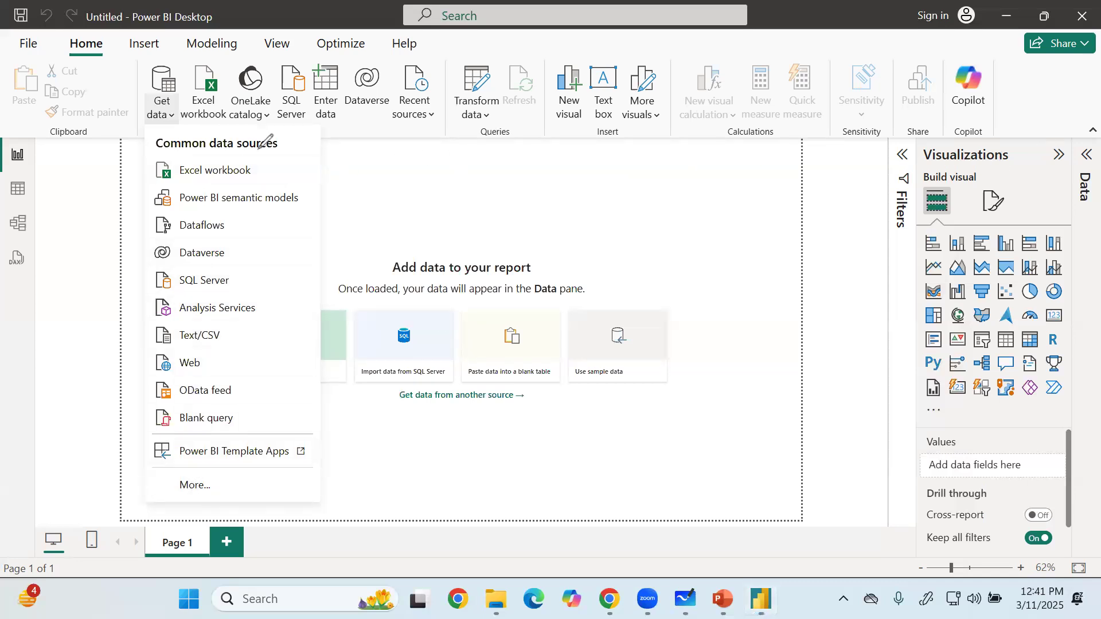
left_click_drag(263, 162, 292, 471)
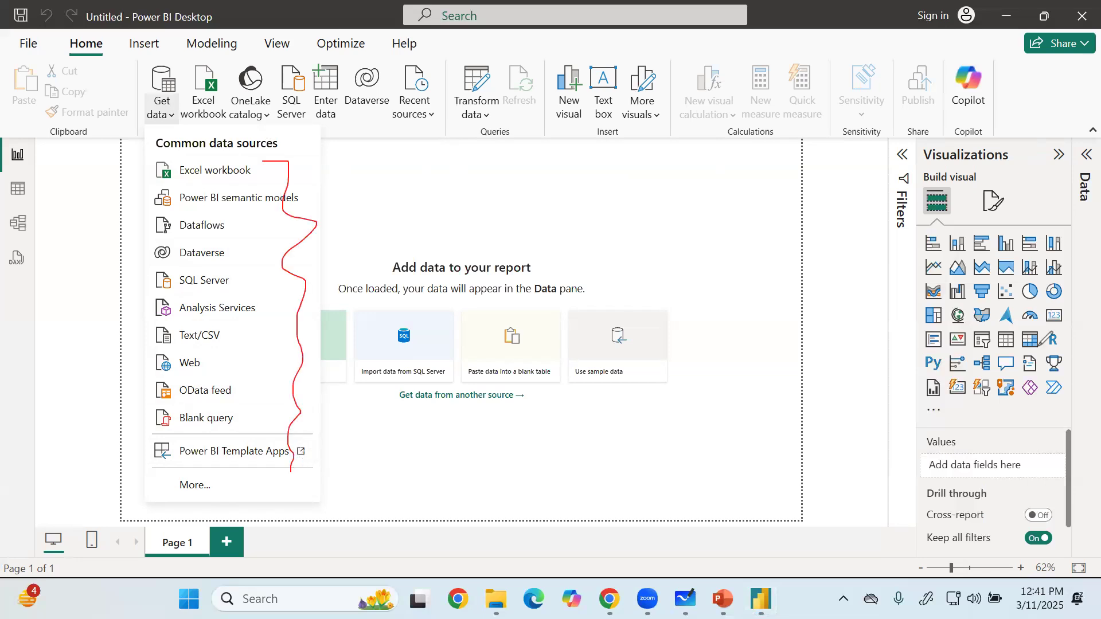
left_click_drag(217, 188, 298, 168)
left_click_drag(236, 234, 265, 218)
left_click_drag(233, 345, 299, 294)
left_click_drag(218, 373, 255, 371)
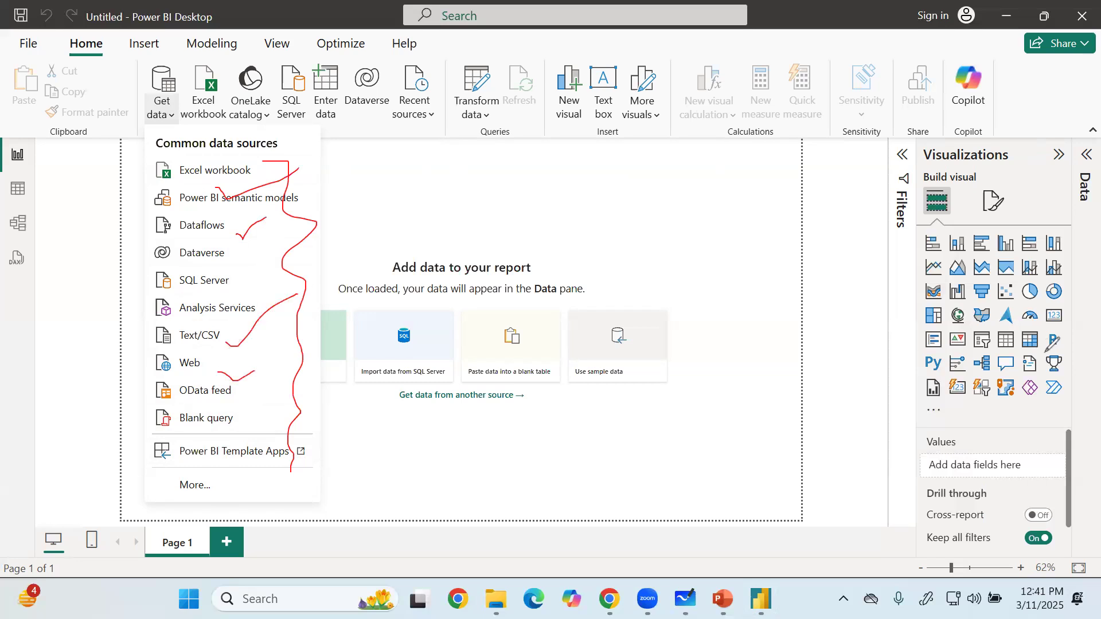
left_click(1045, 351)
mouse_move(154, 67)
left_mouse_down()
mouse_move(180, 66)
mouse_move(150, 65)
mouse_move(194, 131)
mouse_move(307, 123)
mouse_move(233, 26)
mouse_move(217, 26)
left_mouse_up()
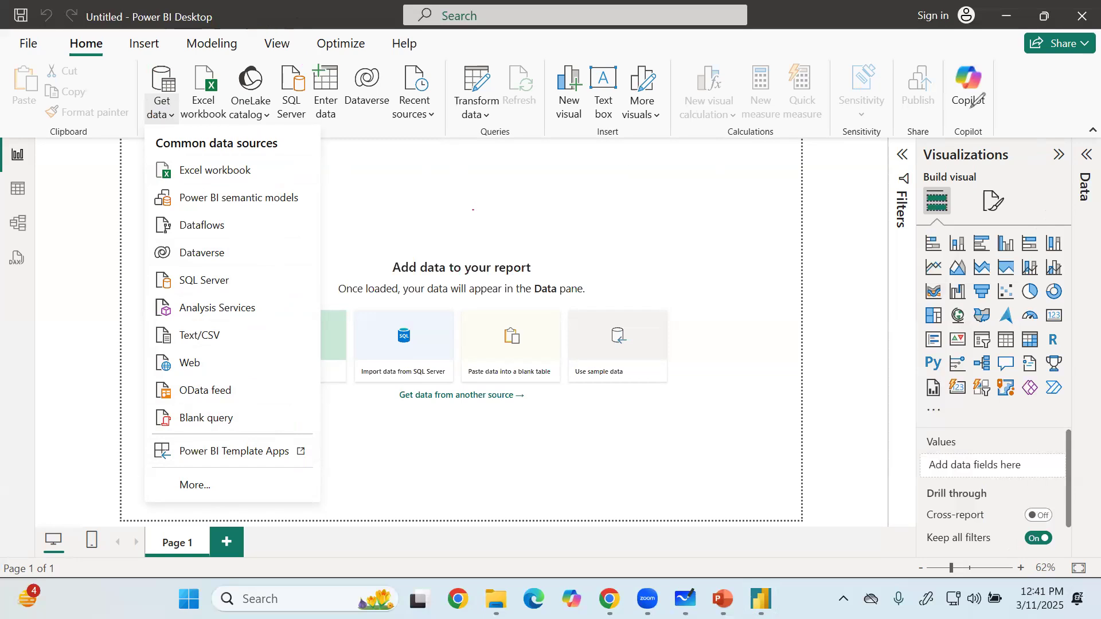
left_click(163, 92)
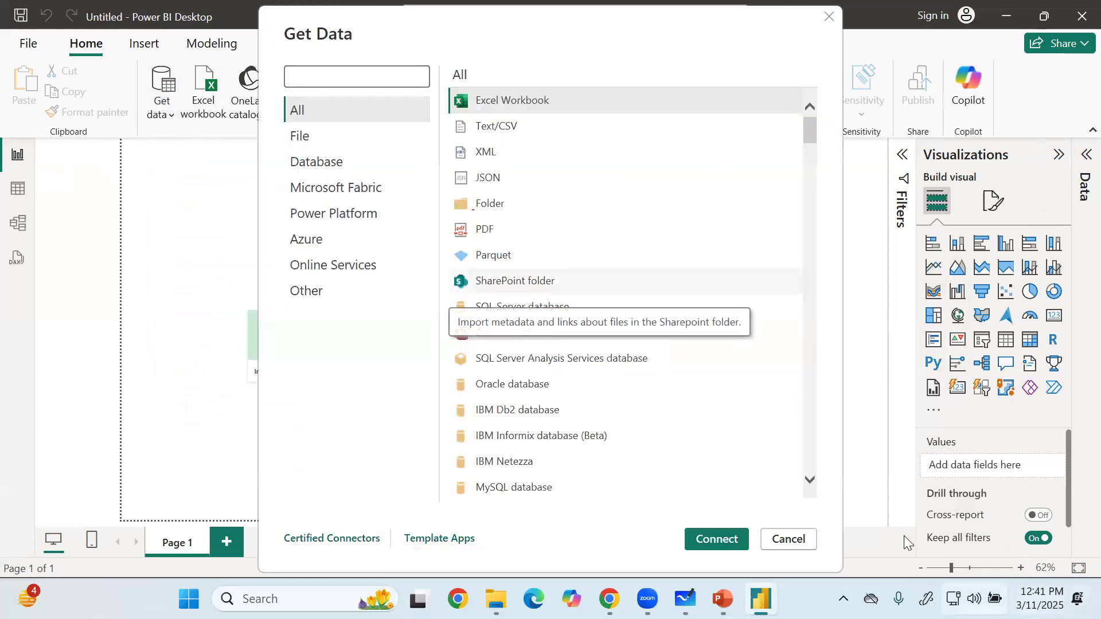
left_click(781, 538)
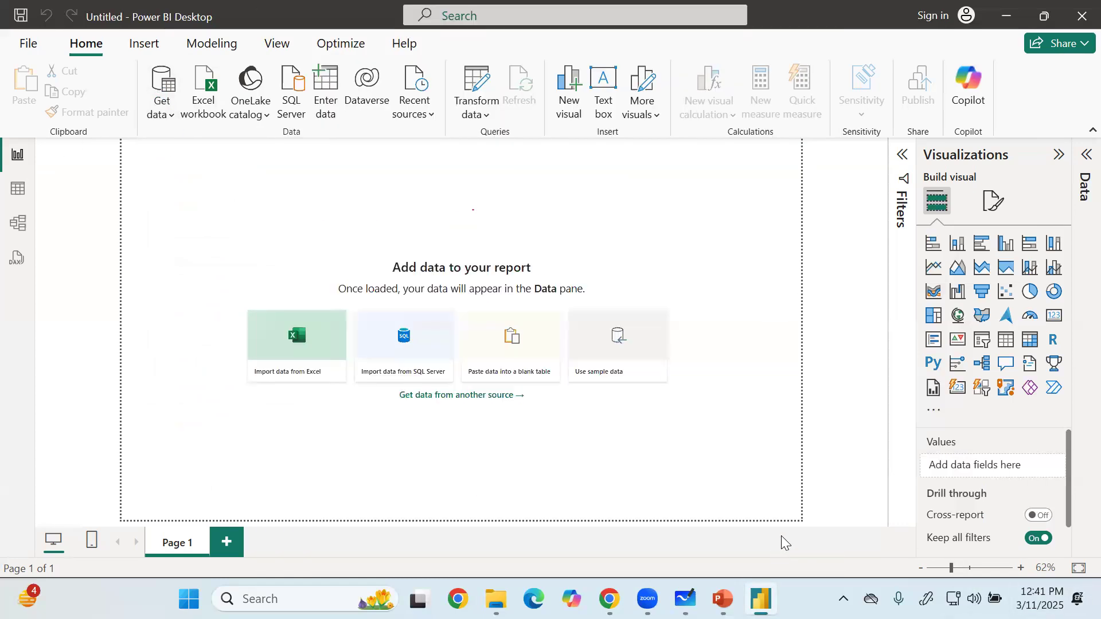
- Mark the four view switchers for Report, Table, Model and DAX query with the annotation pen
left_click_drag(8, 166, 63, 132)
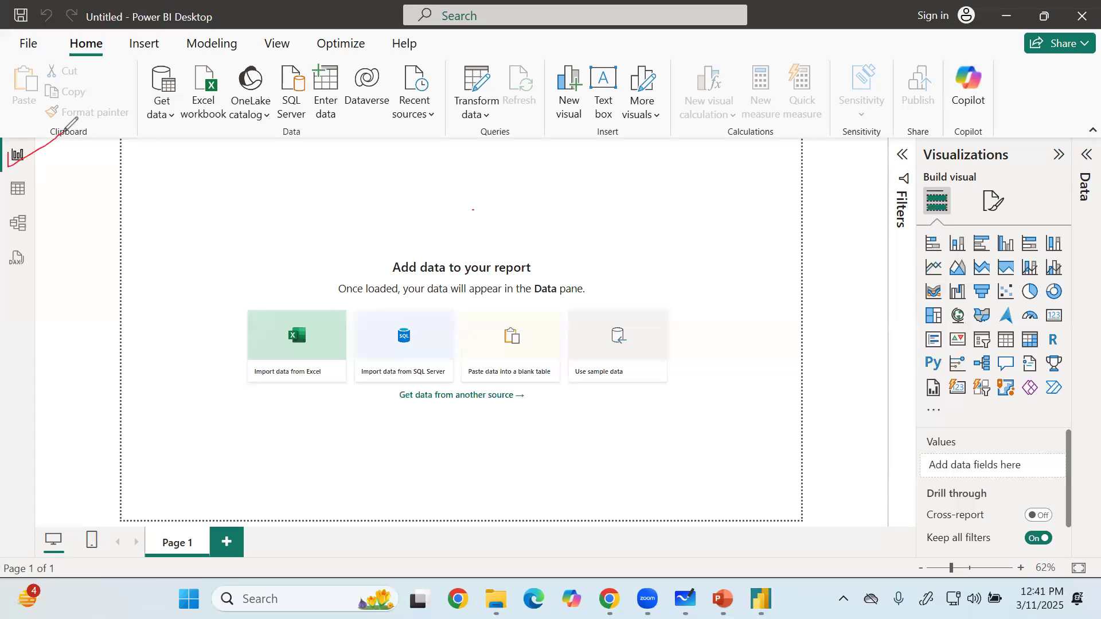
mouse_move(8, 191)
left_mouse_down()
mouse_move(16, 201)
mouse_move(56, 174)
left_mouse_up()
left_click_drag(10, 219, 45, 216)
mouse_move(40, 135)
left_mouse_down()
mouse_move(12, 135)
mouse_move(5, 169)
mouse_move(6, 260)
mouse_move(34, 277)
mouse_move(62, 195)
mouse_move(26, 131)
mouse_move(87, 135)
left_mouse_up()
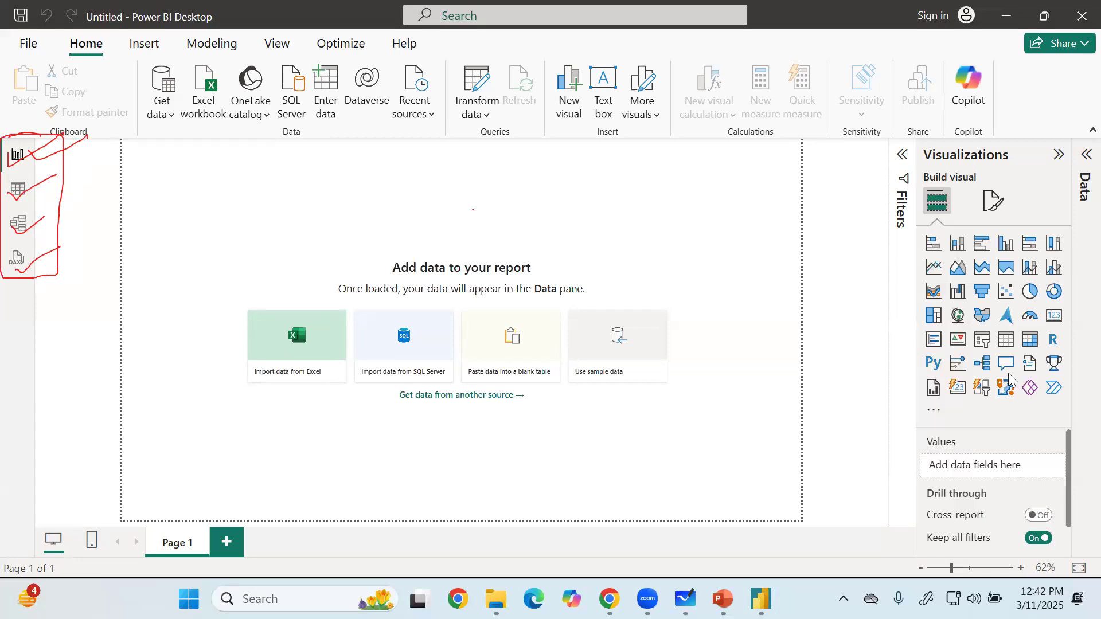
left_click(1038, 283)
- Inspect the Table, Model and DAX query views, collapsing the model's Properties pane and dismissing the notice about saved DAX queries
left_click(17, 156)
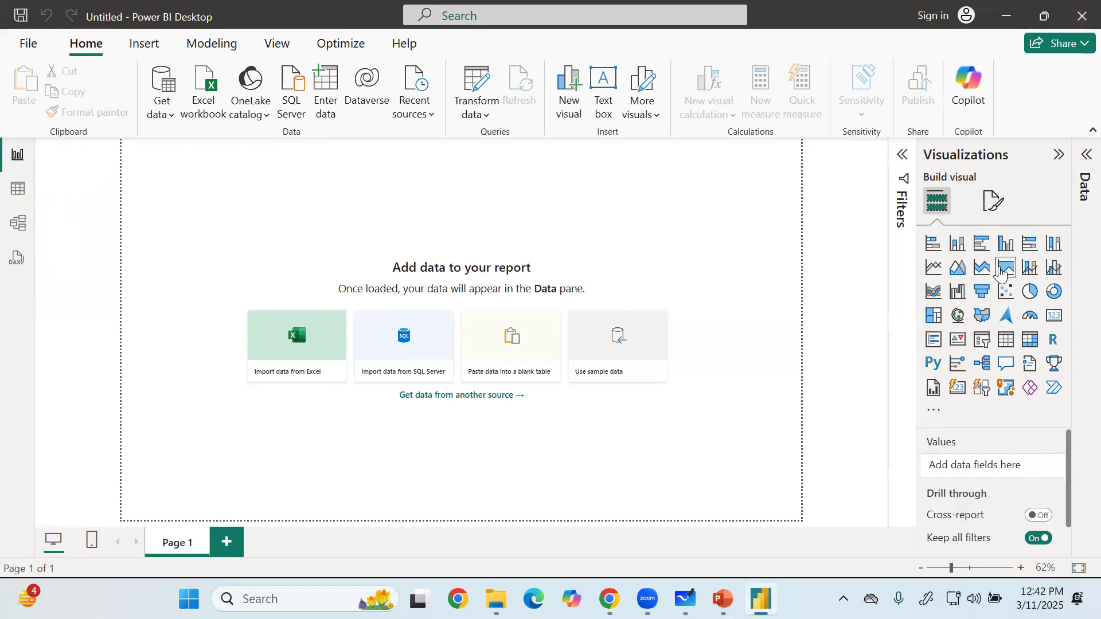
left_click(18, 193)
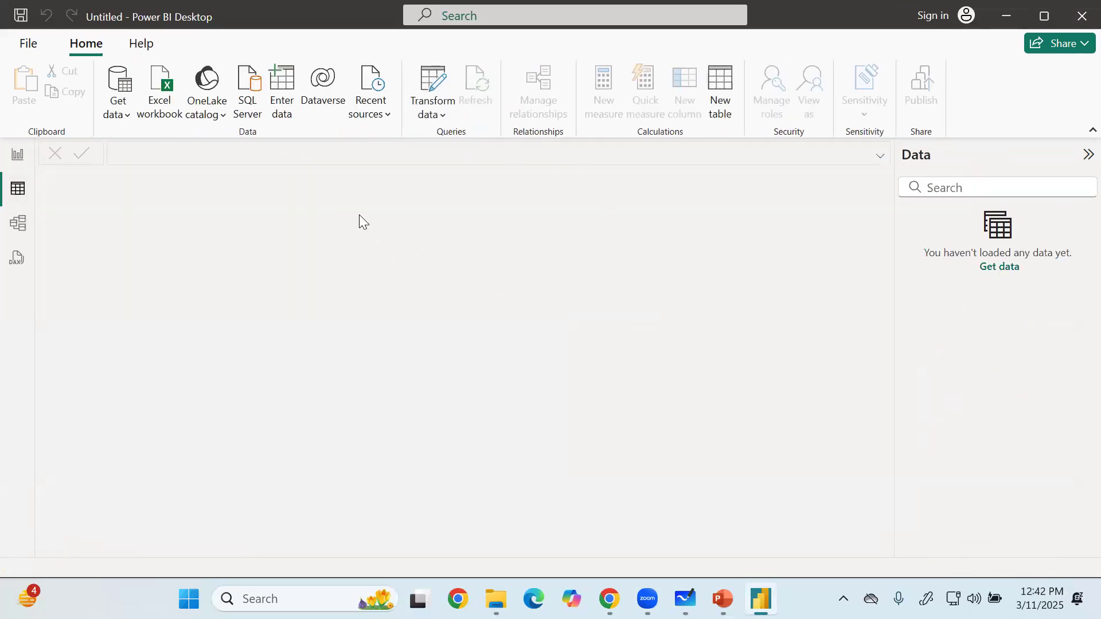
left_click(19, 226)
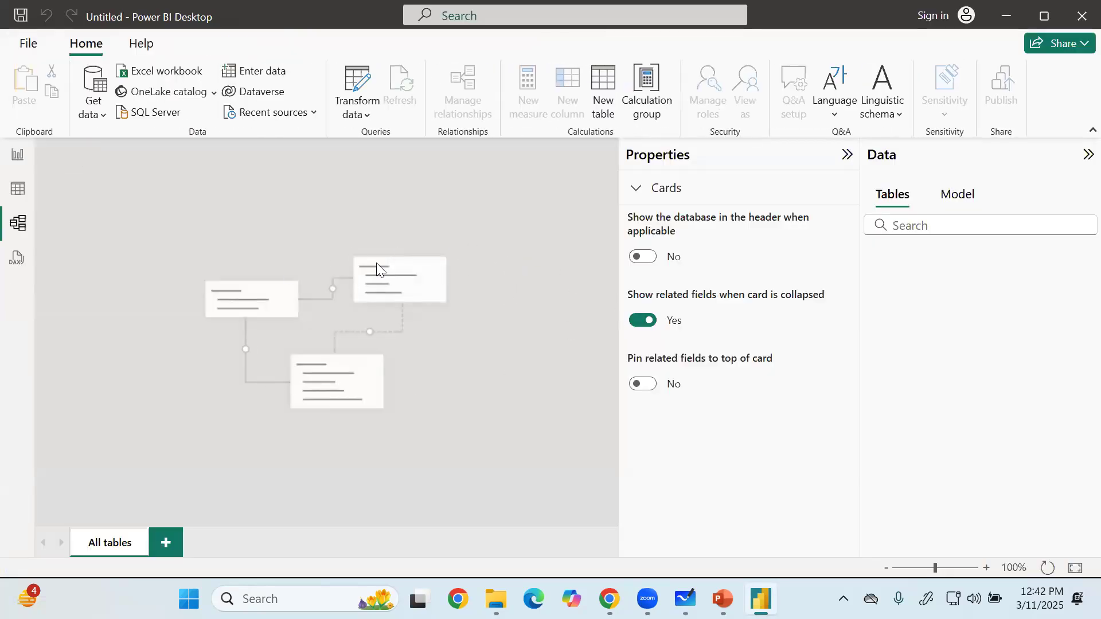
left_click(846, 155)
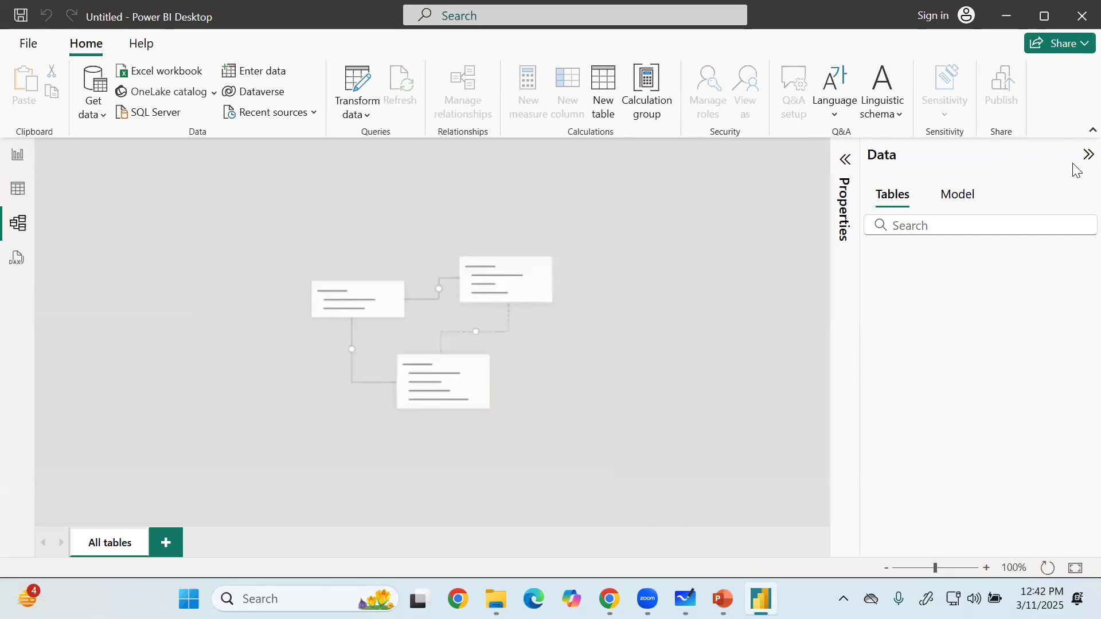
left_click(13, 262)
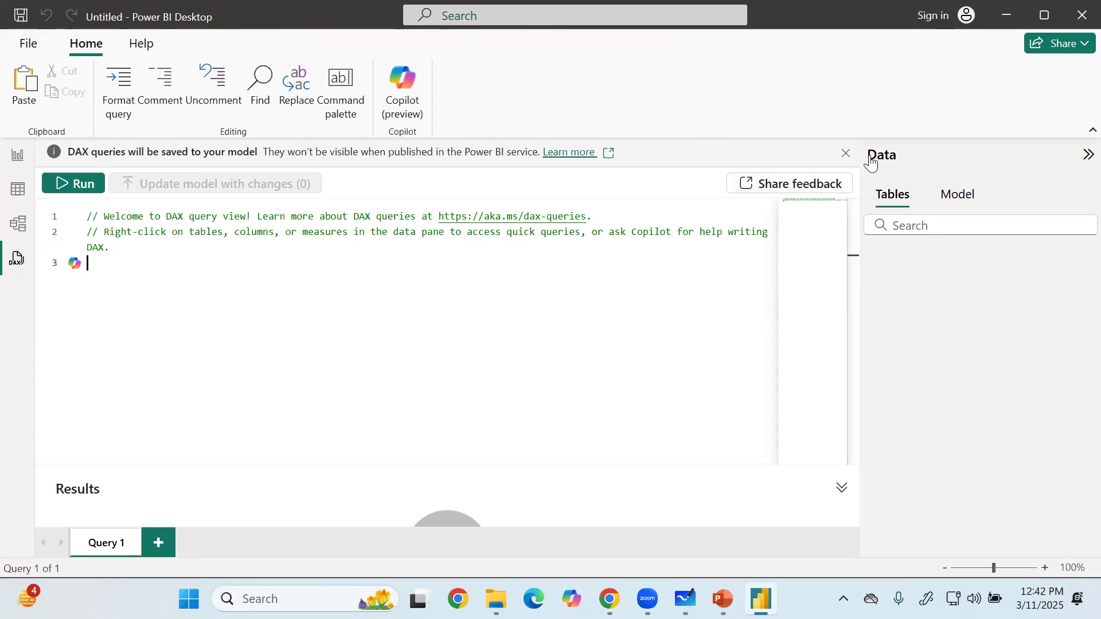
left_click(846, 154)
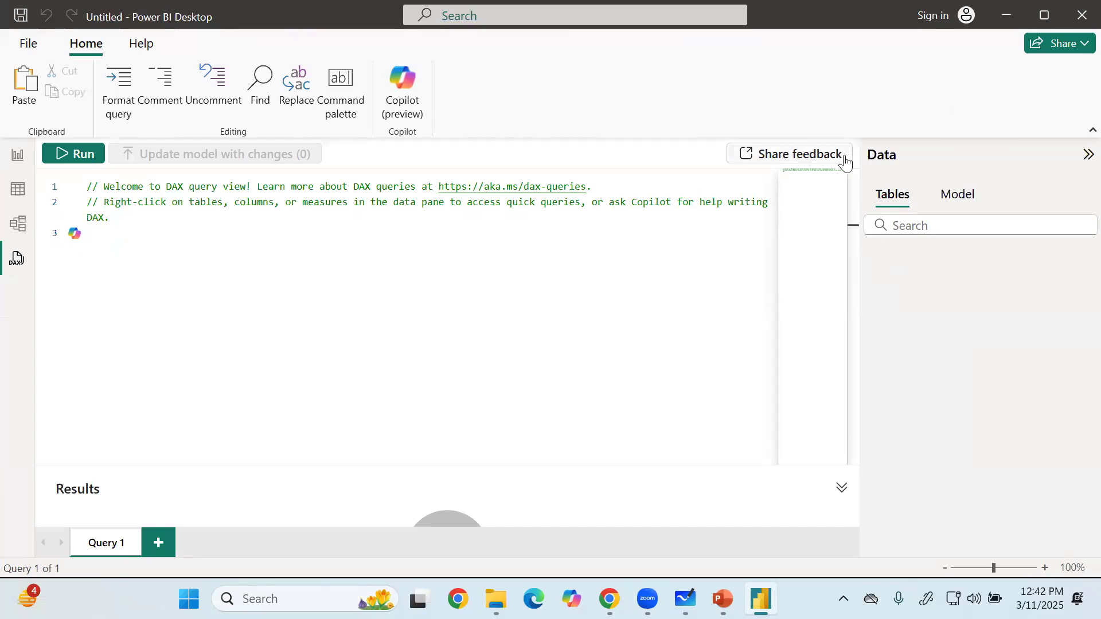
- Revisit the Model, Report and Table views, and return to the Report view
left_click(16, 225)
left_click(18, 153)
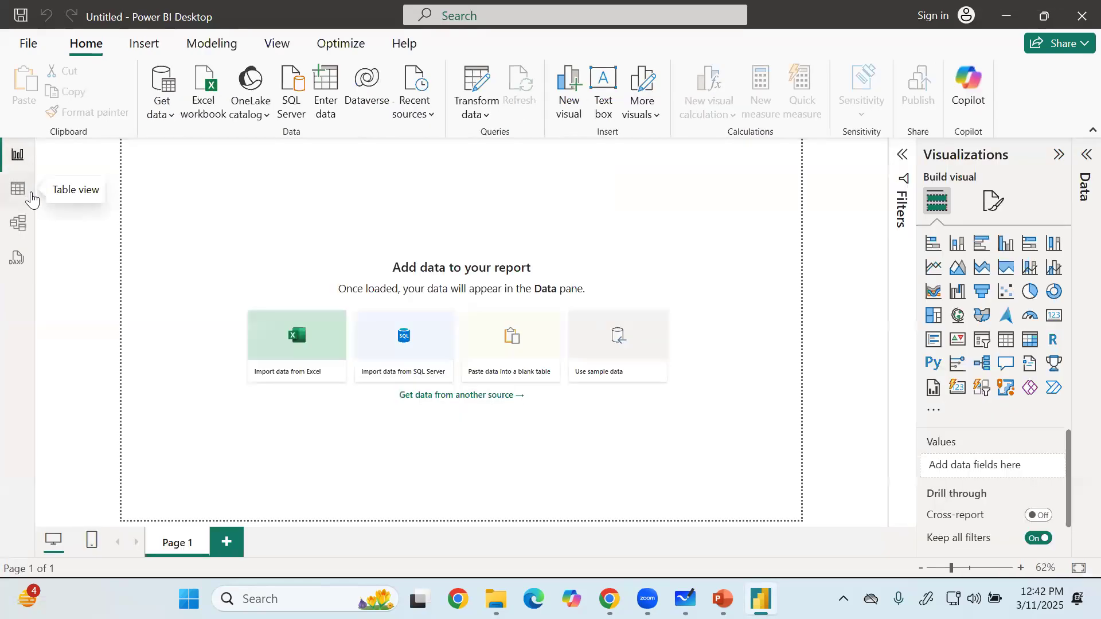
left_click(21, 189)
left_click(17, 156)
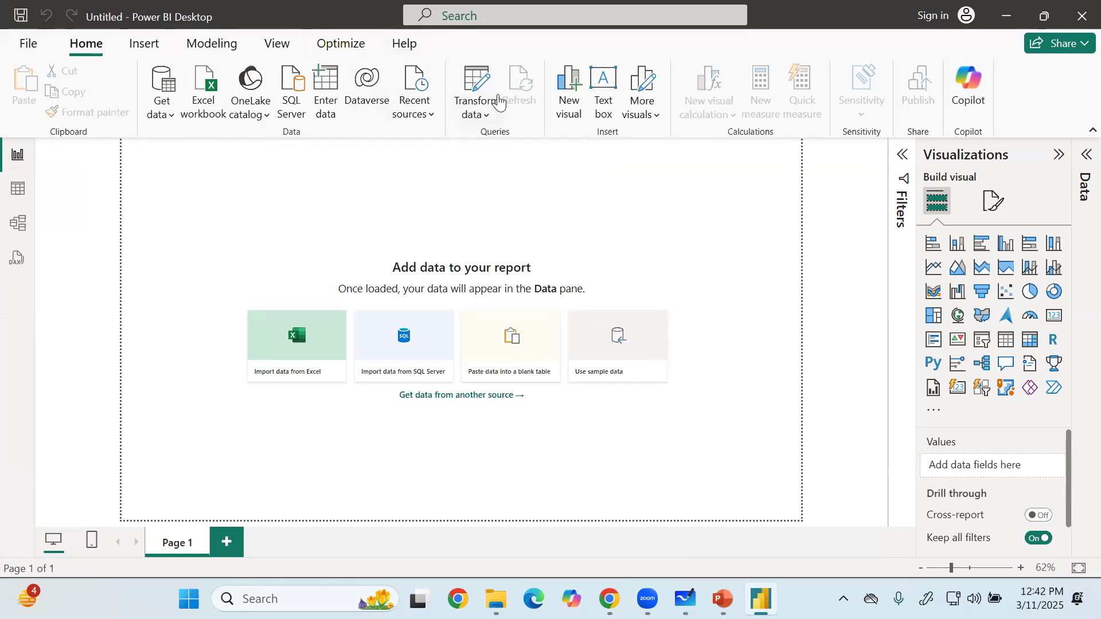
- Open the Power Query Editor, inspect the Close & Apply options, and return to the report
left_click(476, 86)
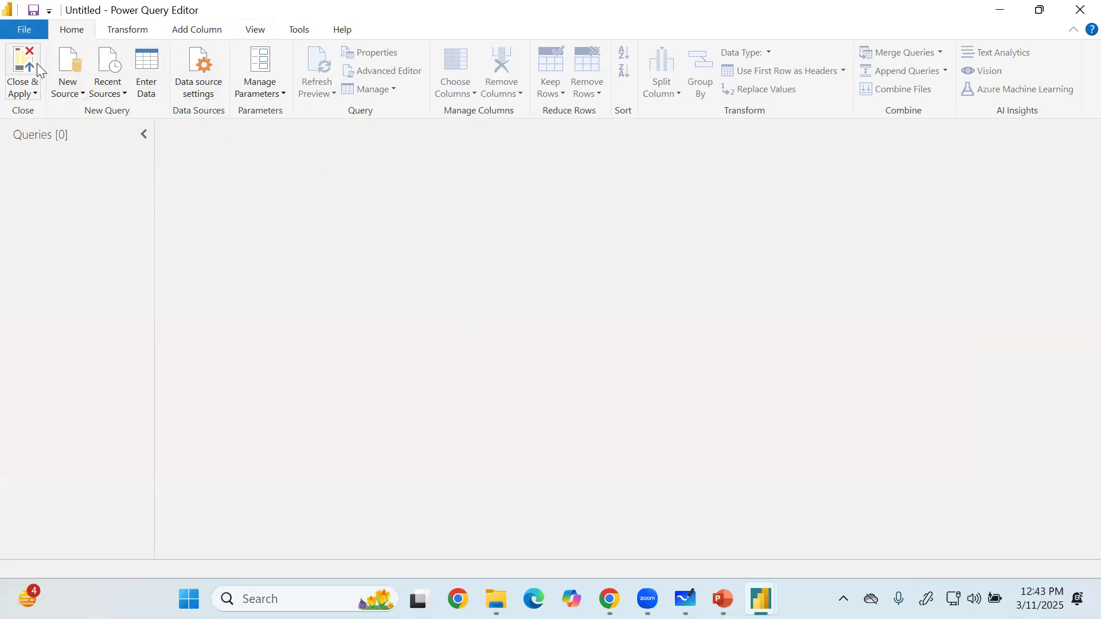
left_click(25, 90)
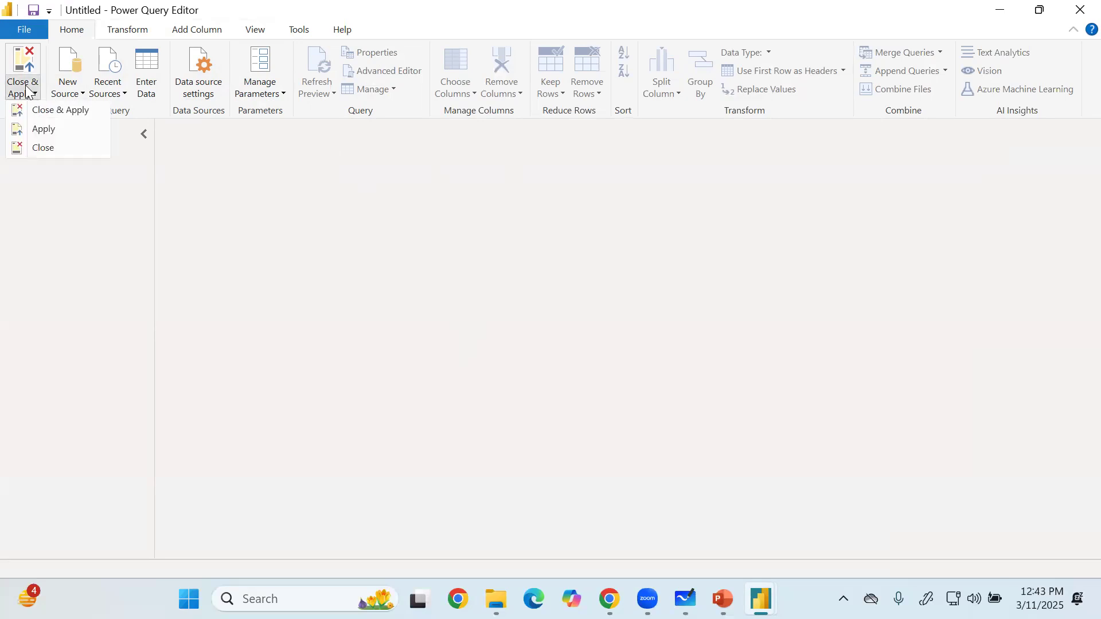
left_click(35, 53)
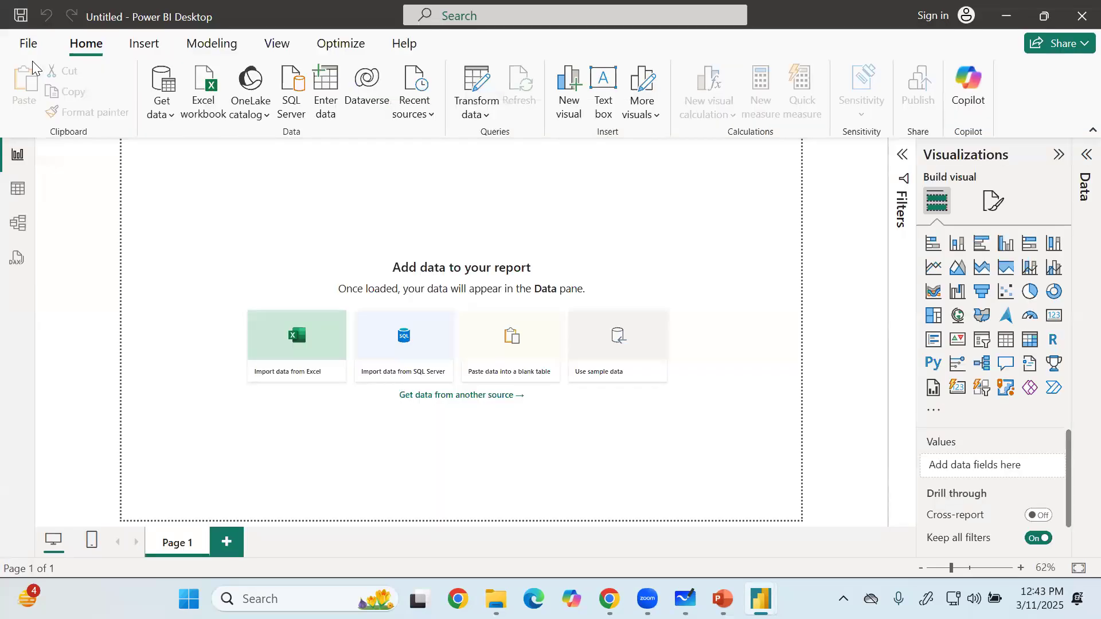